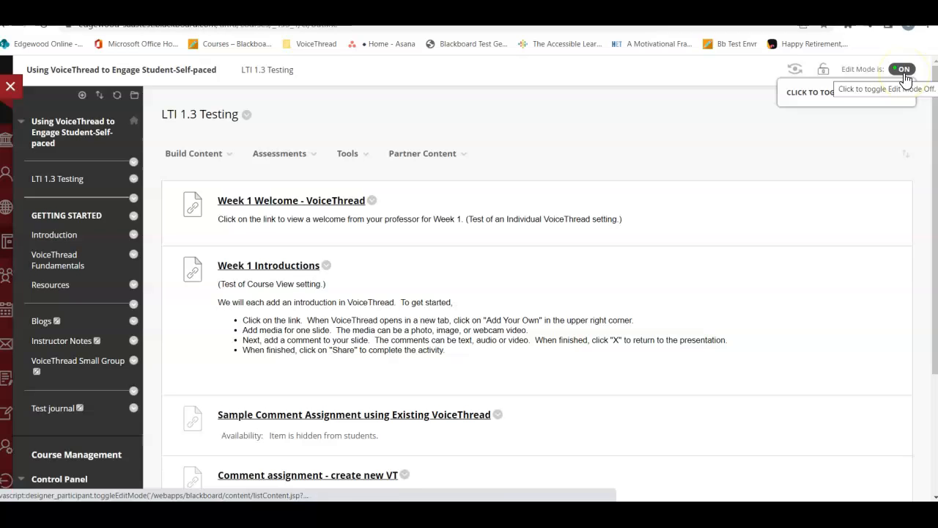
Step: Add a VoiceThread item to the LTI 1.3 Testing content using Assignment Builder, with Create as the assignment type
{"action": "left_click", "coordinate": [198, 155]}
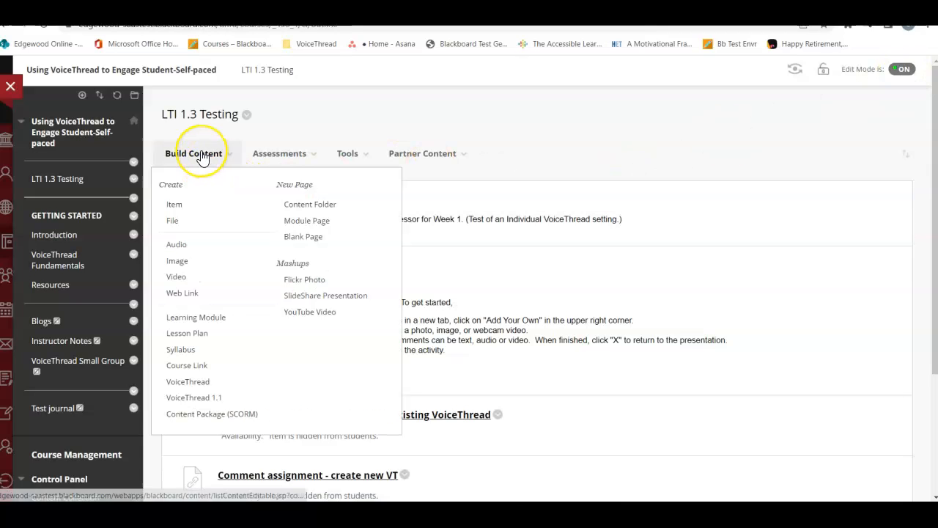
{"action": "left_click", "coordinate": [176, 380]}
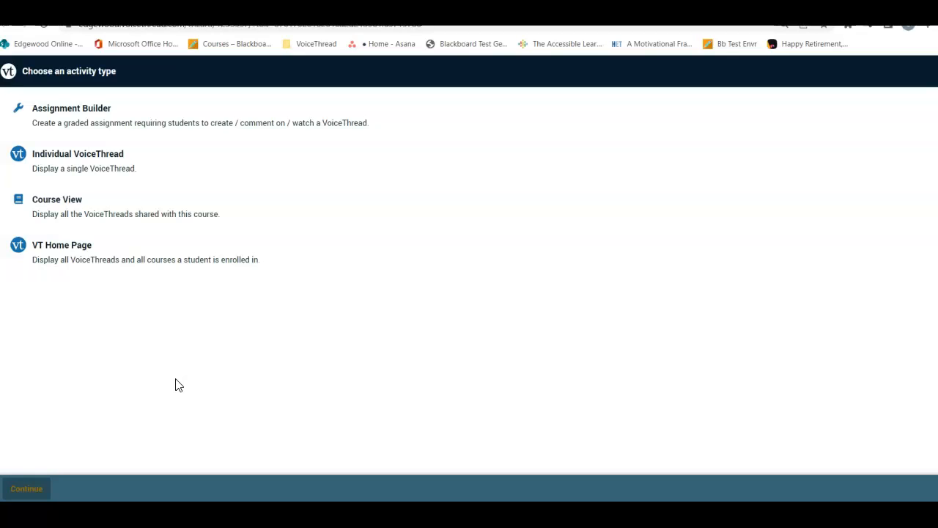
{"action": "double_click", "coordinate": [134, 110]}
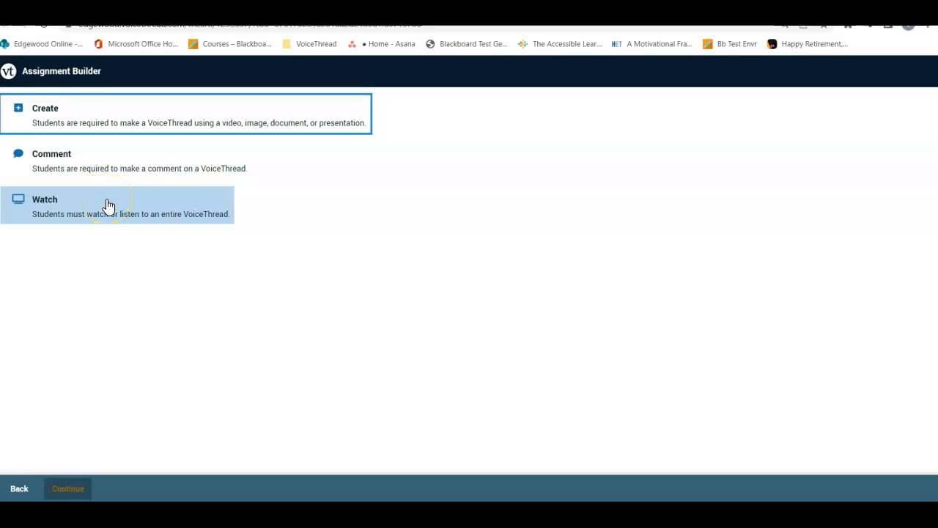
{"action": "left_click", "coordinate": [111, 132]}
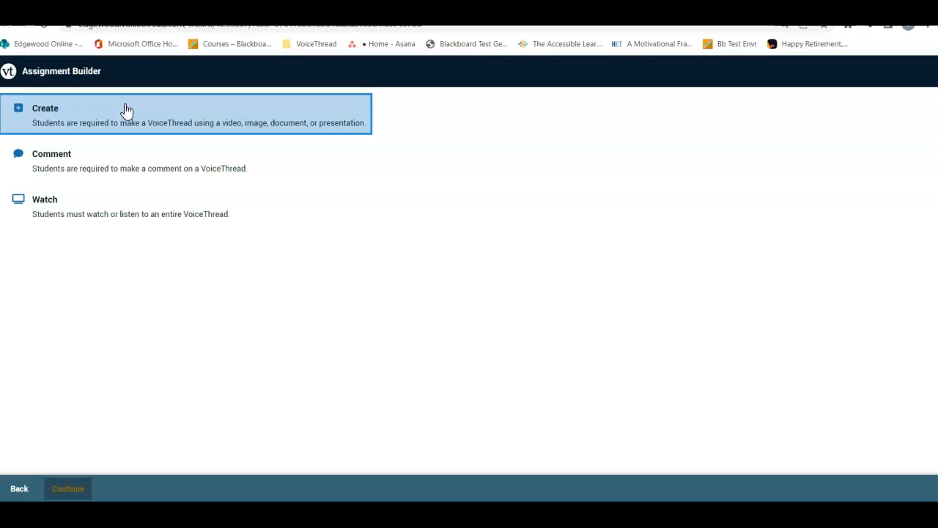
{"action": "left_click", "coordinate": [129, 110]}
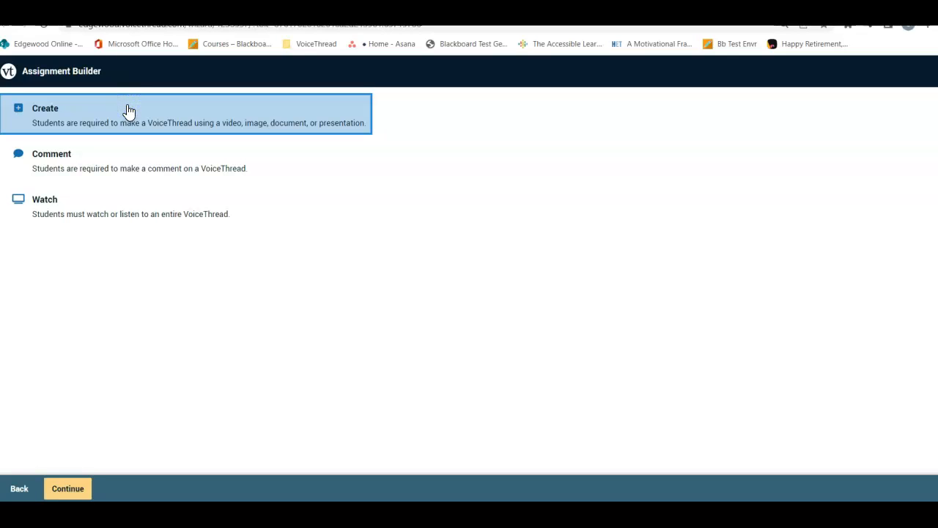
{"action": "left_click", "coordinate": [68, 489]}
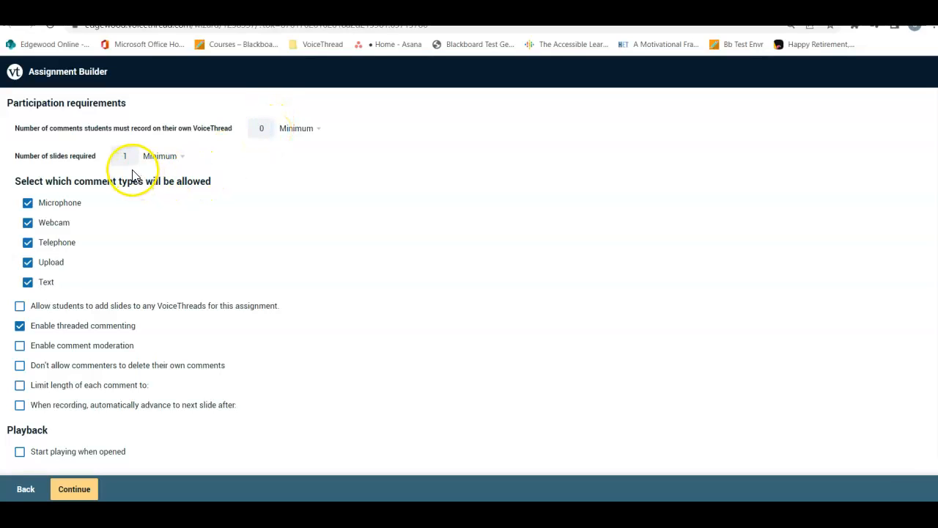
Step: Require a minimum of 1 comment from students on their own VoiceThread
{"action": "left_click", "coordinate": [269, 126]}
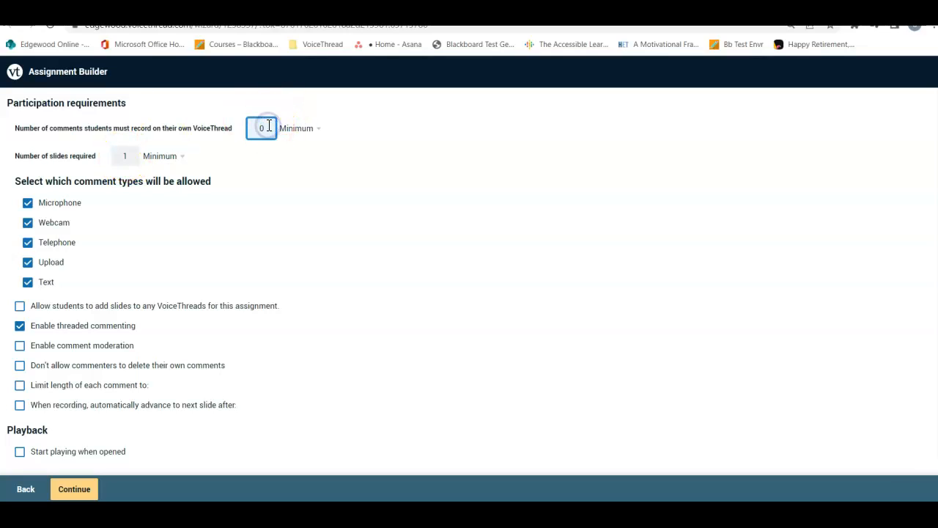
{"action": "key", "text": "BackSpace"}
{"action": "type", "text": "1"}
Step: Limit the length of each comment to 3 minutes
{"action": "scroll", "coordinate": [469, 279], "scroll_direction": "down", "scroll_amount": 3}
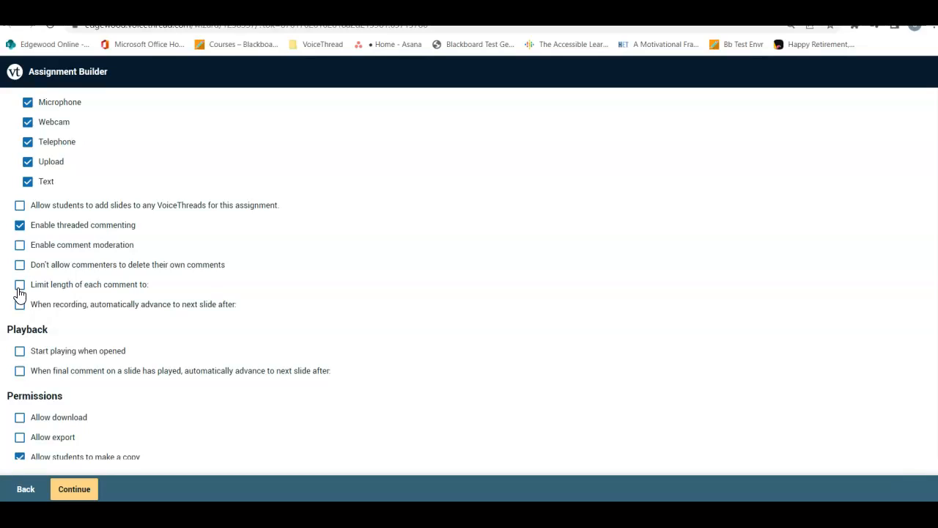
{"action": "left_click", "coordinate": [20, 290]}
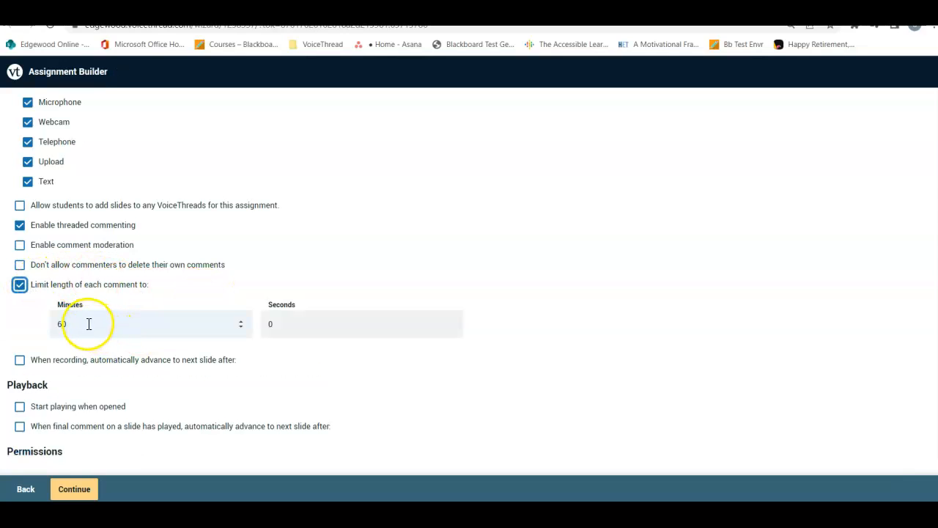
{"action": "left_click", "coordinate": [67, 324]}
{"action": "left_click", "coordinate": [60, 324]}
{"action": "type", "text": "3"}
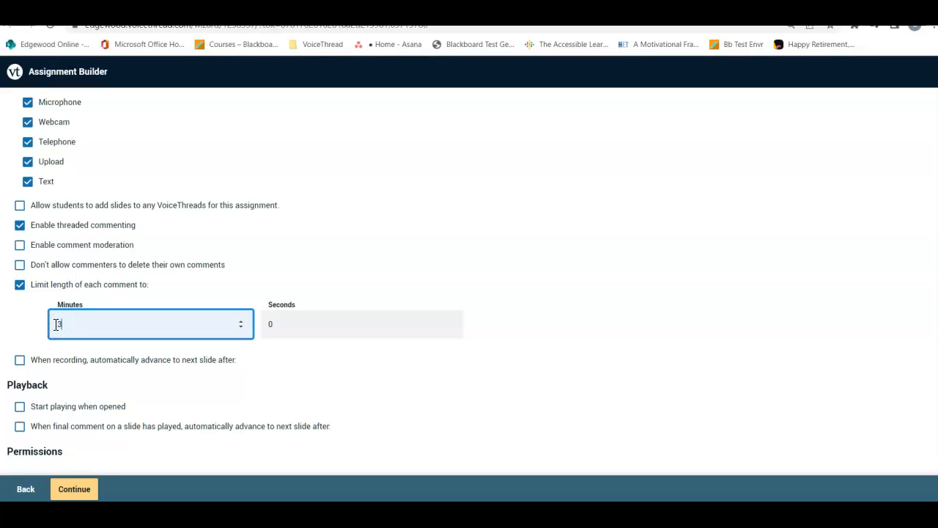
{"action": "left_click", "coordinate": [450, 202]}
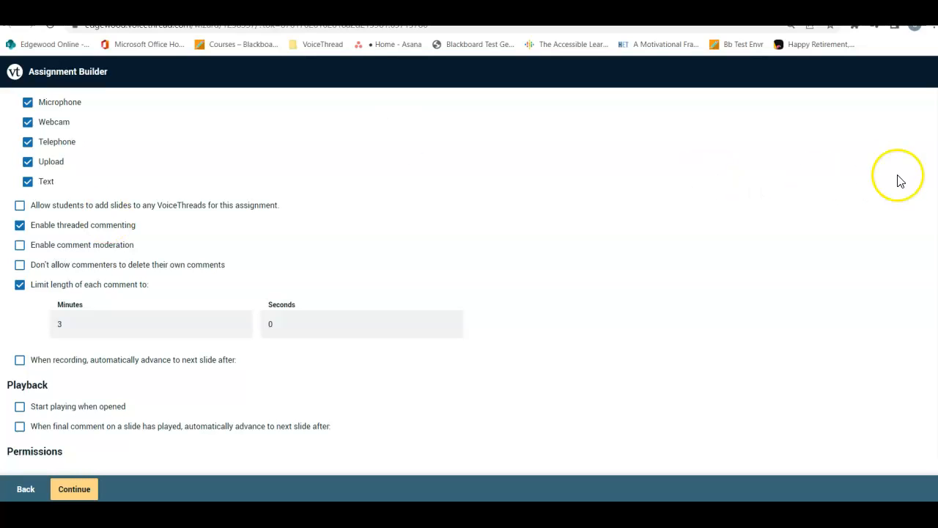
Step: Allow students to see each other's submissions for this assignment and continue to the assignment details
{"action": "scroll", "coordinate": [469, 279], "scroll_direction": "down", "scroll_amount": 3}
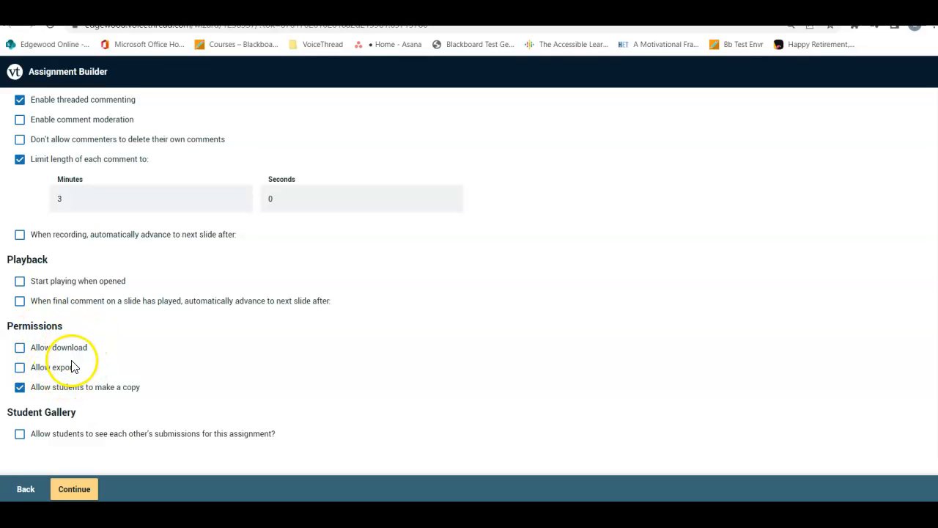
{"action": "left_click", "coordinate": [19, 436]}
{"action": "left_click", "coordinate": [79, 489]}
{"action": "left_click", "coordinate": [81, 491]}
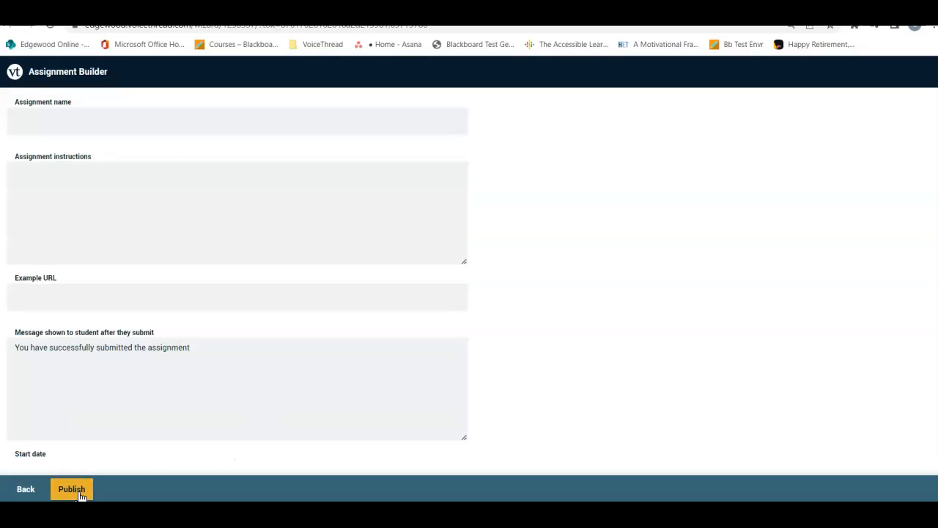
Step: Name the assignment "Introduction Activity"
{"action": "left_click", "coordinate": [35, 118]}
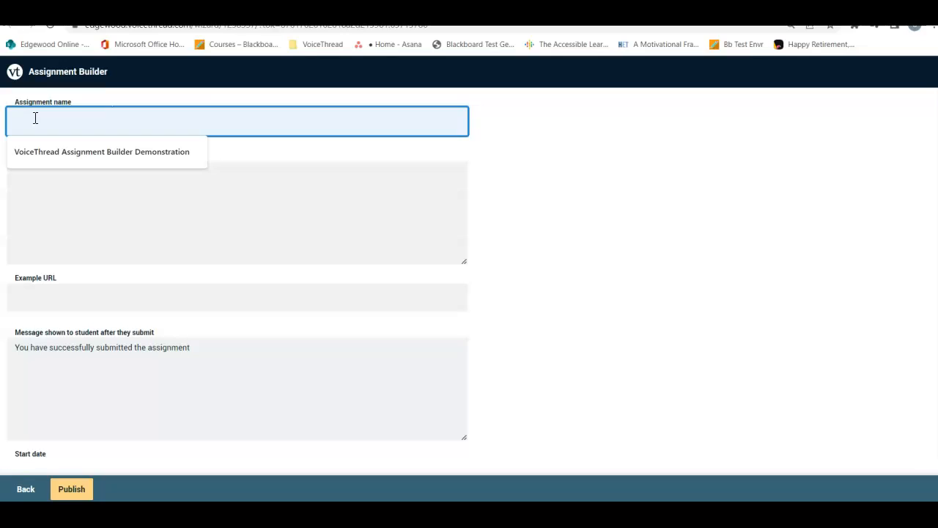
{"action": "type", "text": "Introd"}
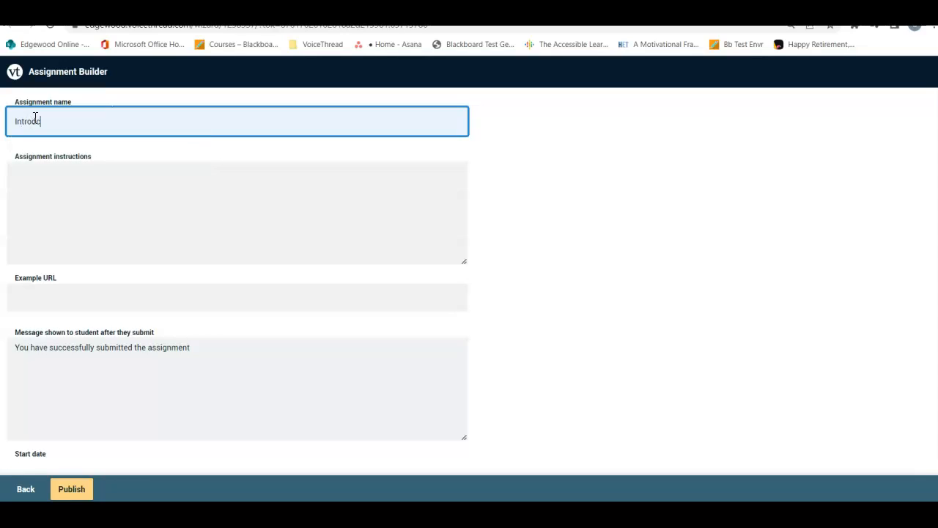
{"action": "type", "text": "uction Activity"}
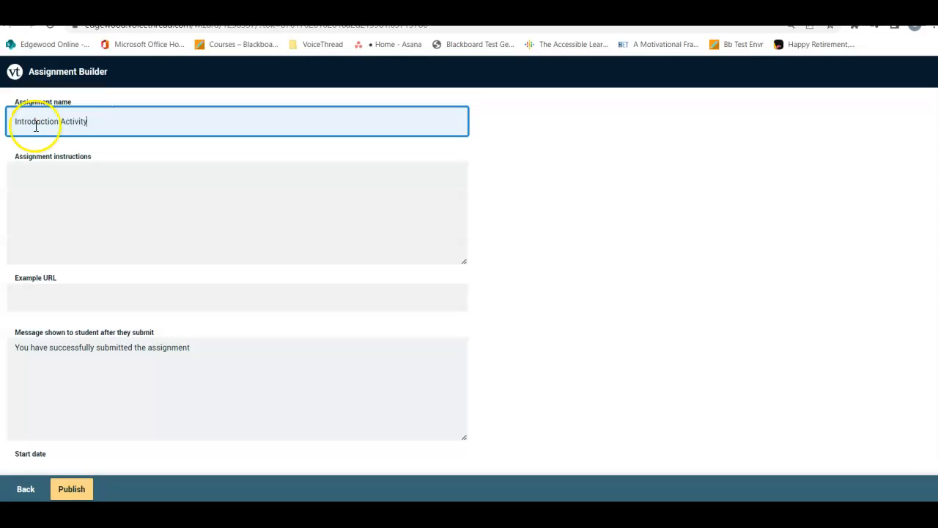
Step: Enter the assignment instructions "Create an introduction activity with one slide and one comment."
{"action": "left_click", "coordinate": [38, 184]}
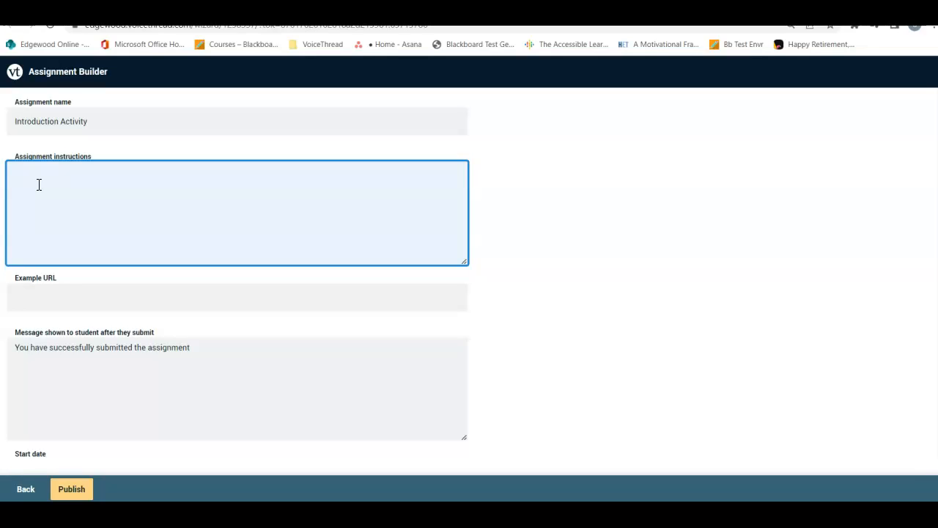
{"action": "type", "text": "Create an introductions"}
{"action": "key", "text": "BackSpace"}
{"action": "type", "text": "activity with one slide and one comment."}
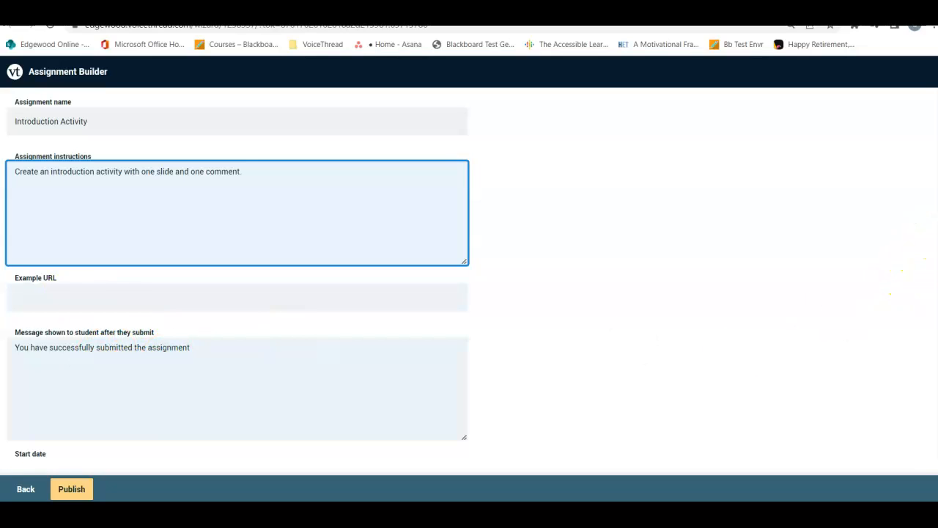
Step: Set the assignment's start date to April 21, 2022 and its due date to April 28, 2022
{"action": "scroll", "coordinate": [238, 274], "scroll_direction": "down", "scroll_amount": 2}
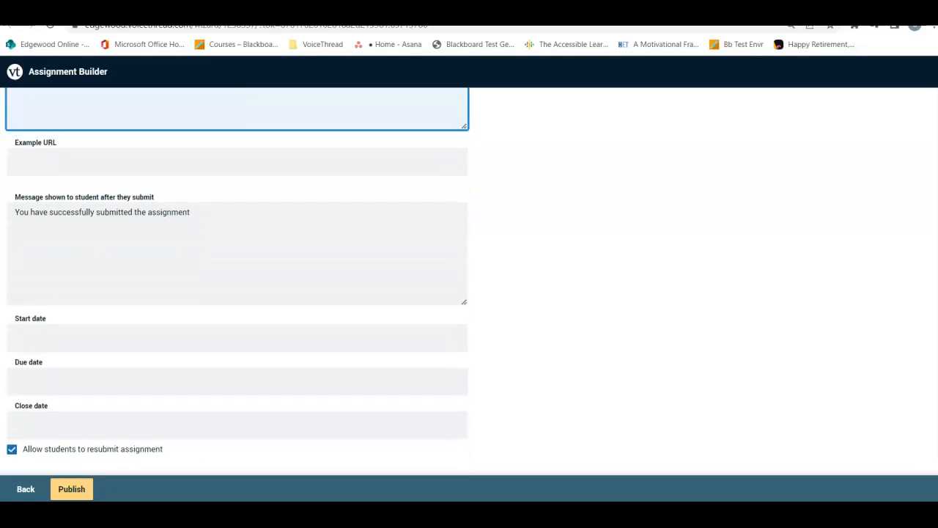
{"action": "scroll", "coordinate": [238, 273], "scroll_direction": "down", "scroll_amount": 1}
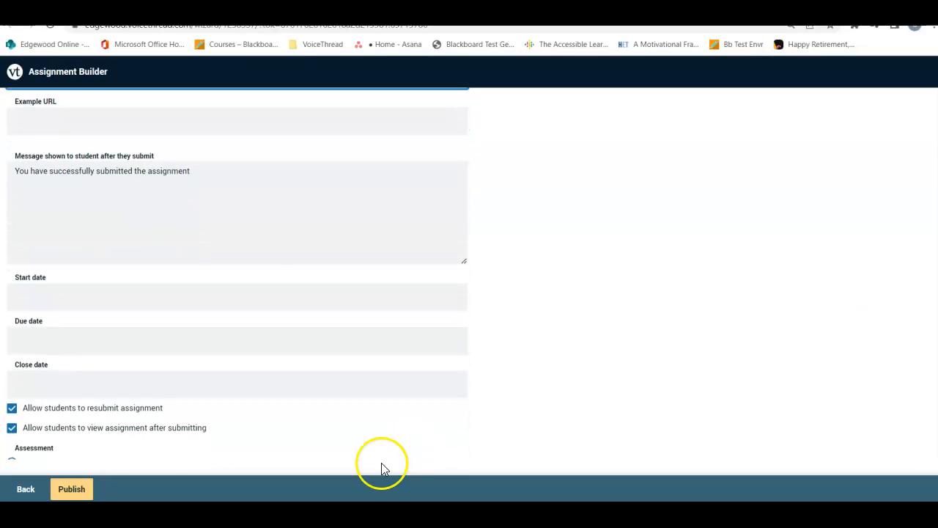
{"action": "left_click", "coordinate": [62, 302]}
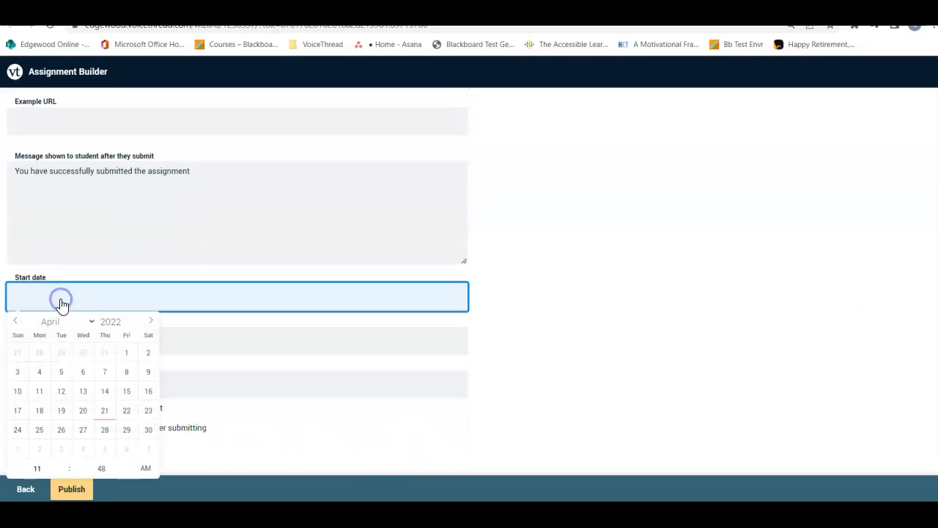
{"action": "left_click", "coordinate": [105, 422]}
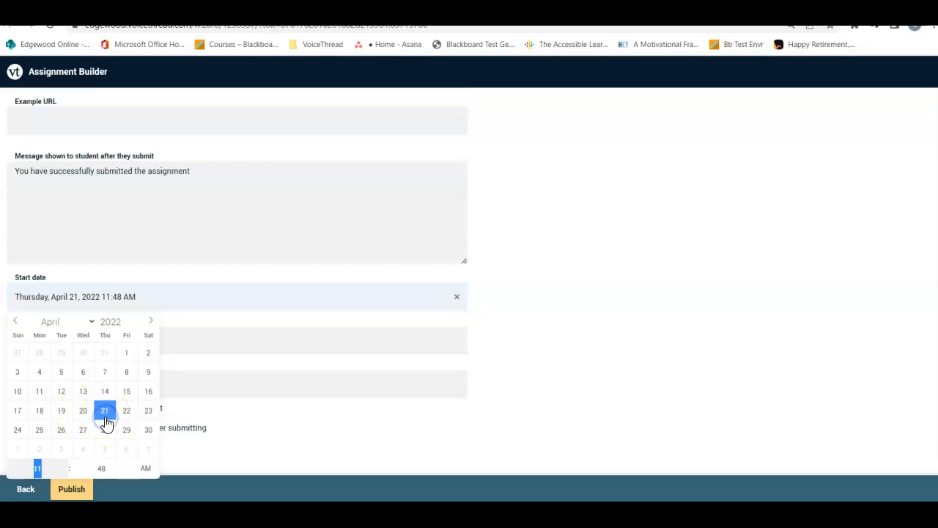
{"action": "left_click", "coordinate": [257, 343]}
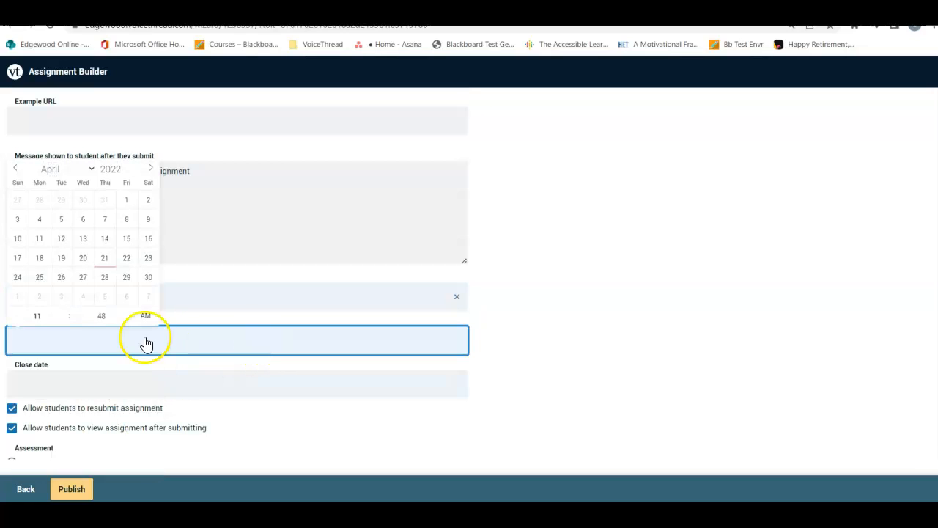
{"action": "left_click", "coordinate": [105, 278]}
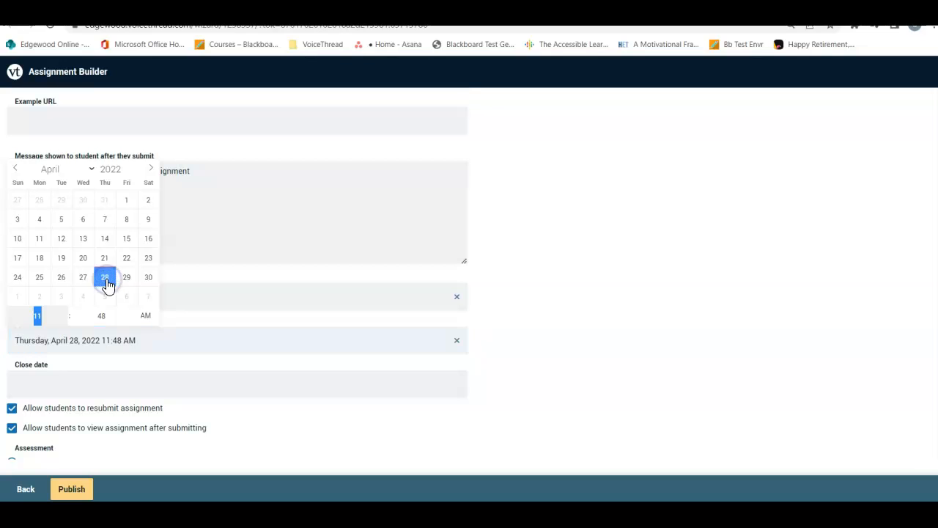
{"action": "left_click", "coordinate": [253, 431]}
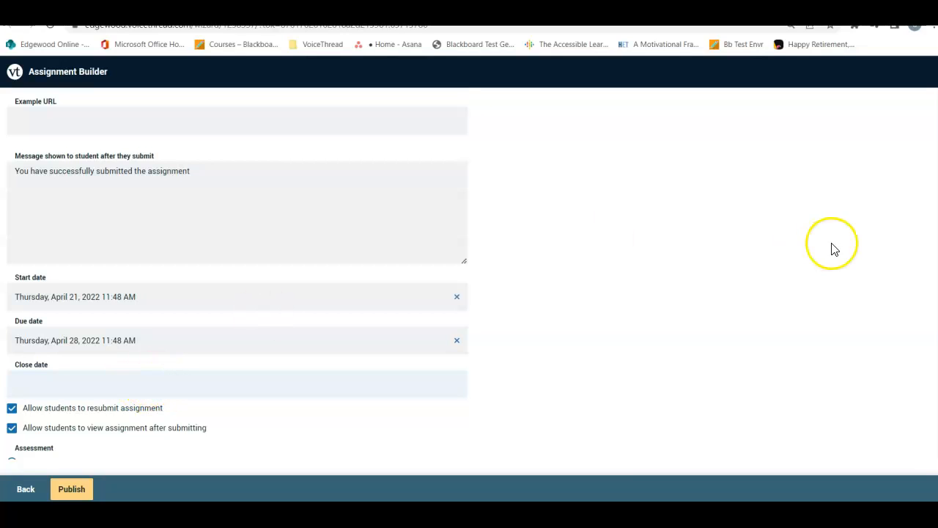
Step: Set the assessment to Points with 25 total points possible and publish the assignment
{"action": "scroll", "coordinate": [470, 275], "scroll_direction": "down", "scroll_amount": 2}
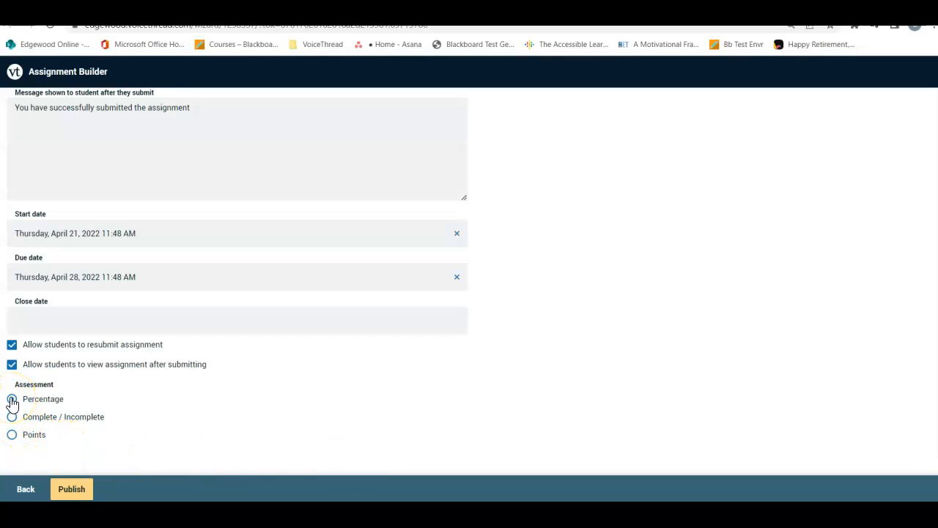
{"action": "left_click", "coordinate": [11, 435]}
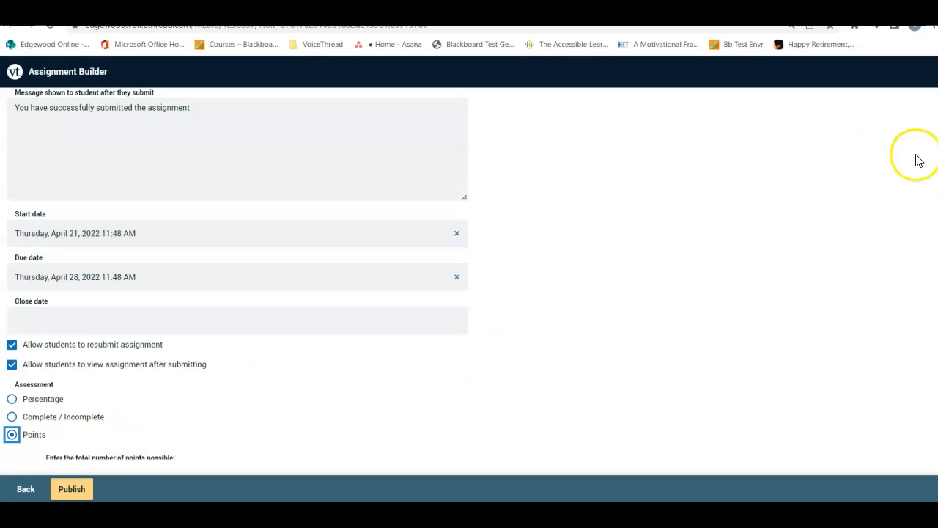
{"action": "scroll", "coordinate": [235, 293], "scroll_direction": "down", "scroll_amount": 1}
{"action": "left_click", "coordinate": [259, 433]}
{"action": "type", "text": "25"}
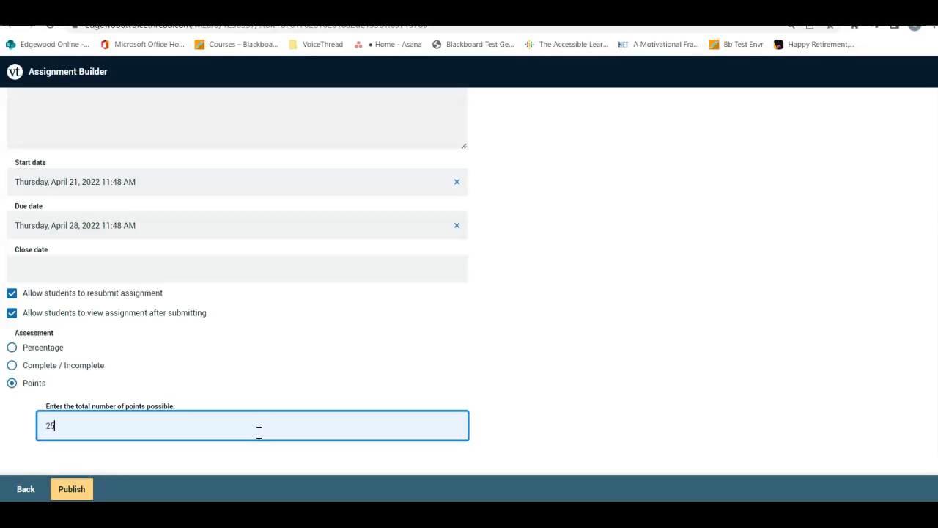
{"action": "left_click", "coordinate": [71, 489]}
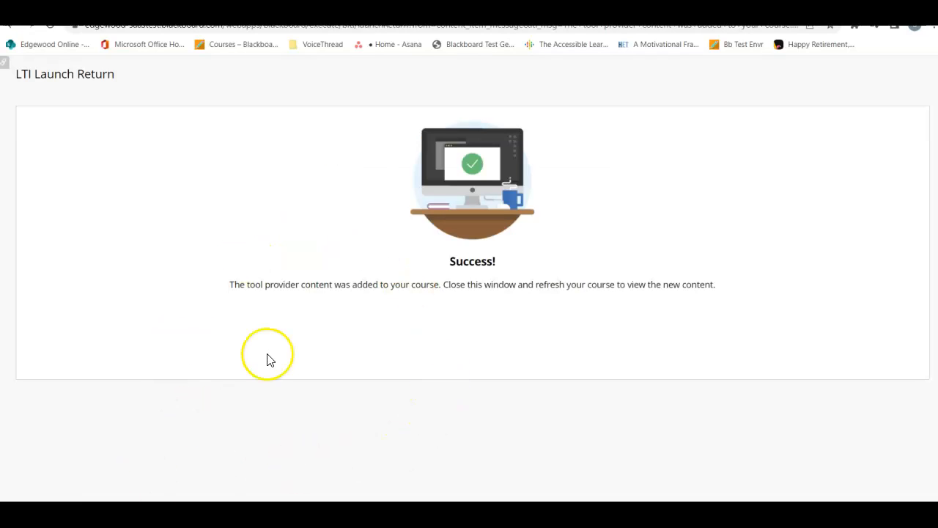
Step: Close the LTI Launch Return page and refresh the course to find the new Introduction Activity in the content list
{"action": "key", "text": "ctrl+w"}
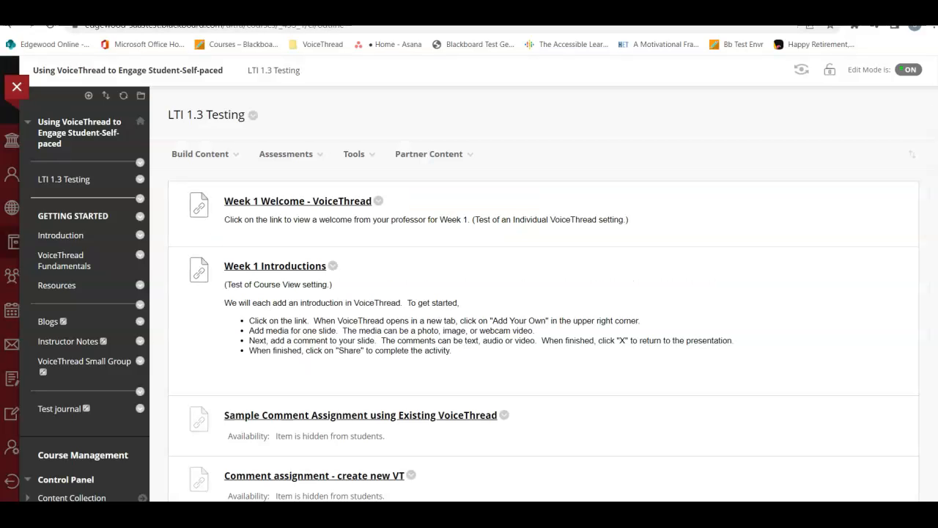
{"action": "left_click", "coordinate": [124, 96]}
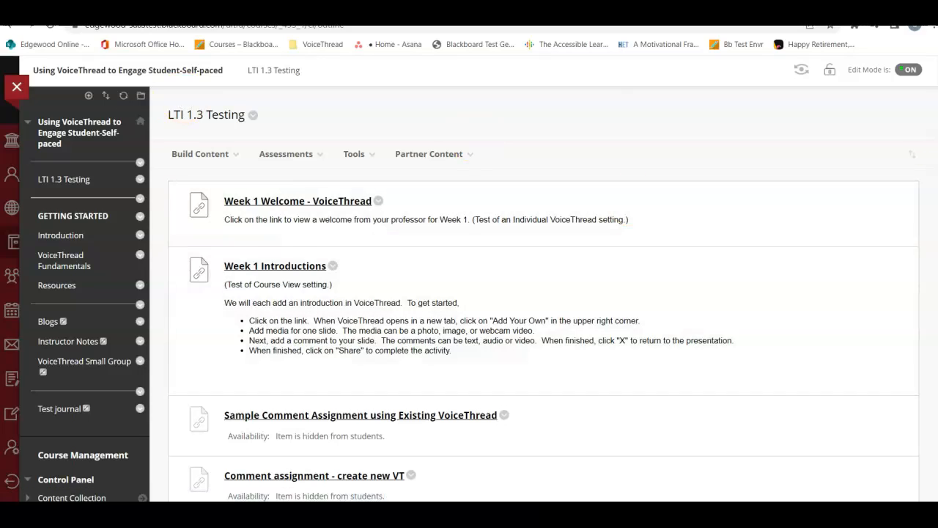
{"action": "scroll", "coordinate": [478, 279], "scroll_direction": "down", "scroll_amount": 3}
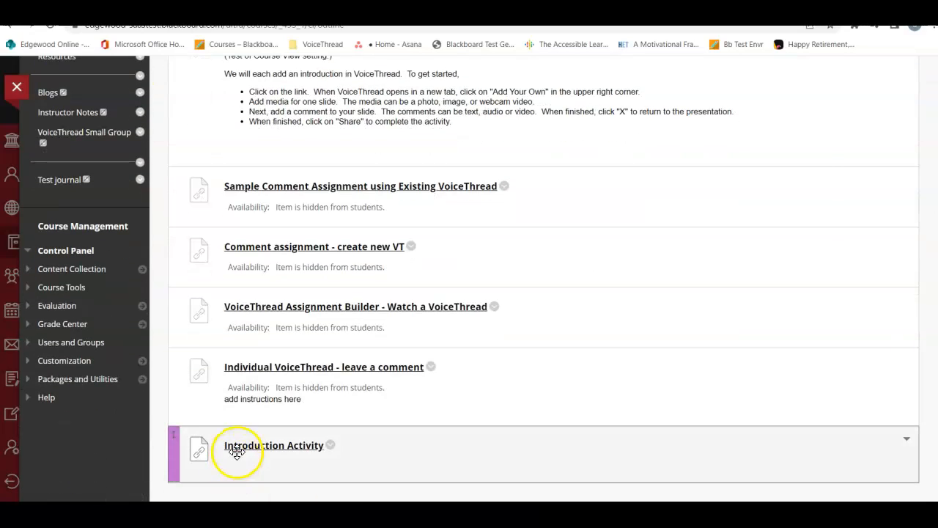
Step: Open Introduction Activity to review its assignment overview and graded submissions, and go back to the course content
{"action": "left_click", "coordinate": [266, 449]}
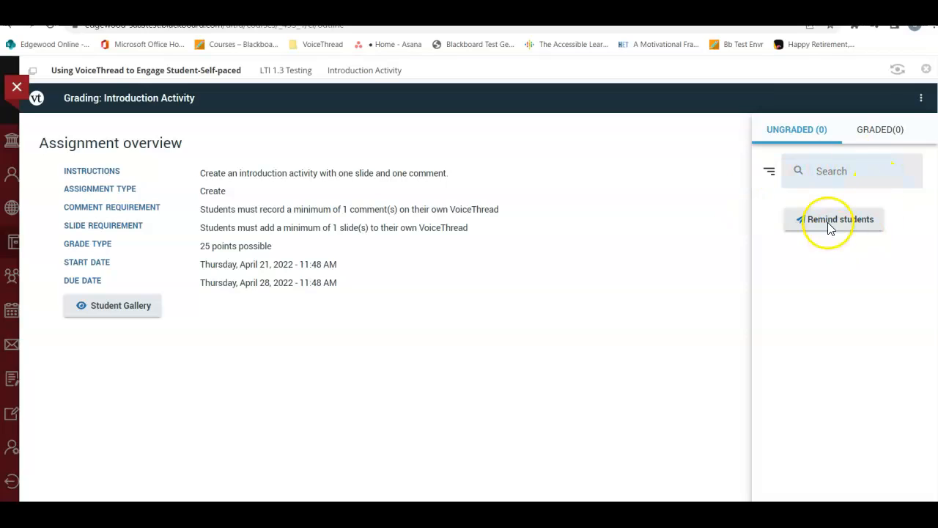
{"action": "left_click", "coordinate": [875, 140]}
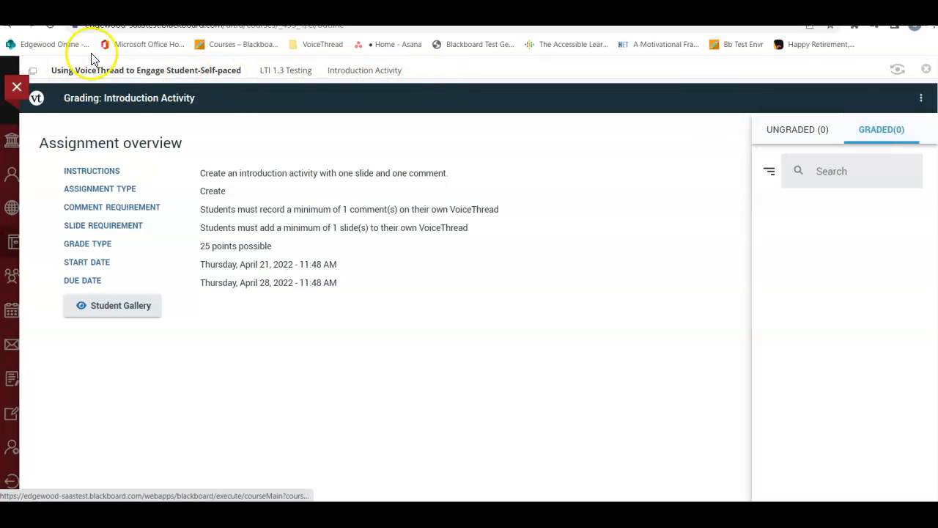
{"action": "left_click", "coordinate": [10, 28]}
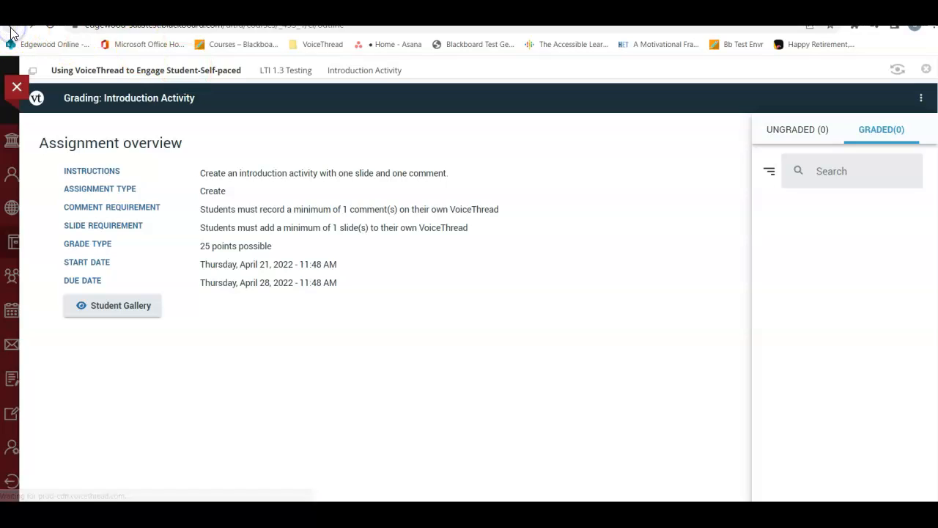